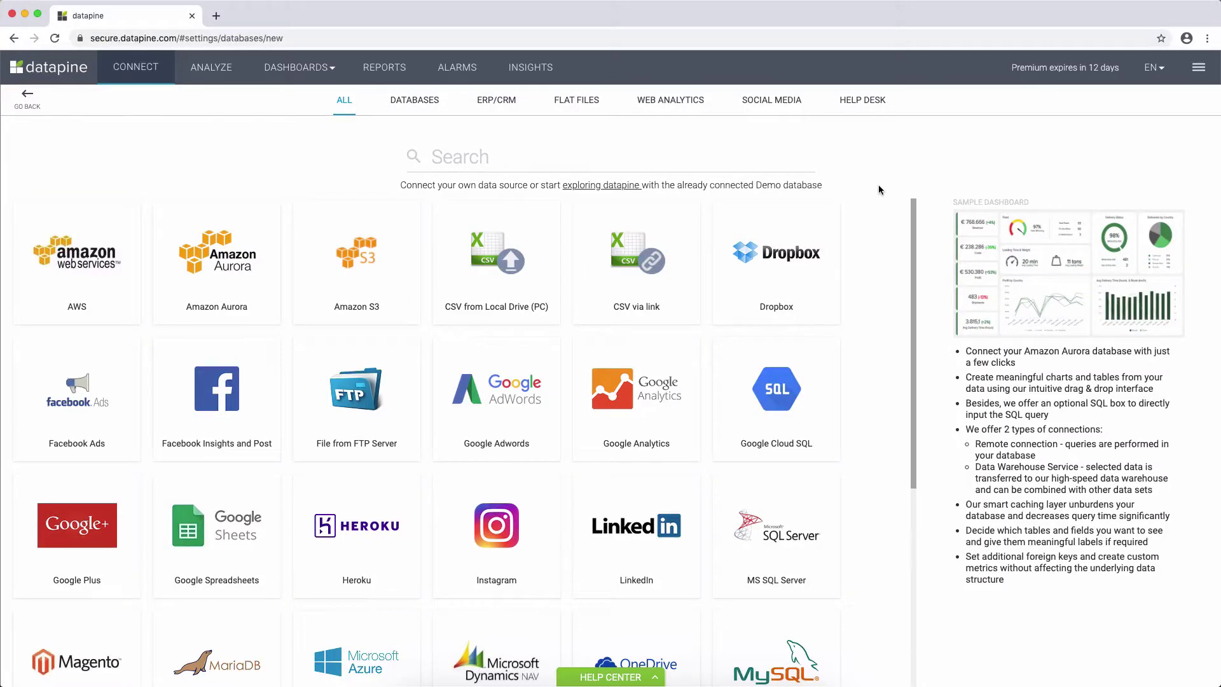
# Scroll down the connector grid until the MySQL tile is visible
pyautogui.scroll(-3, 906, 297)
pyautogui.scroll(-3, 905, 305)
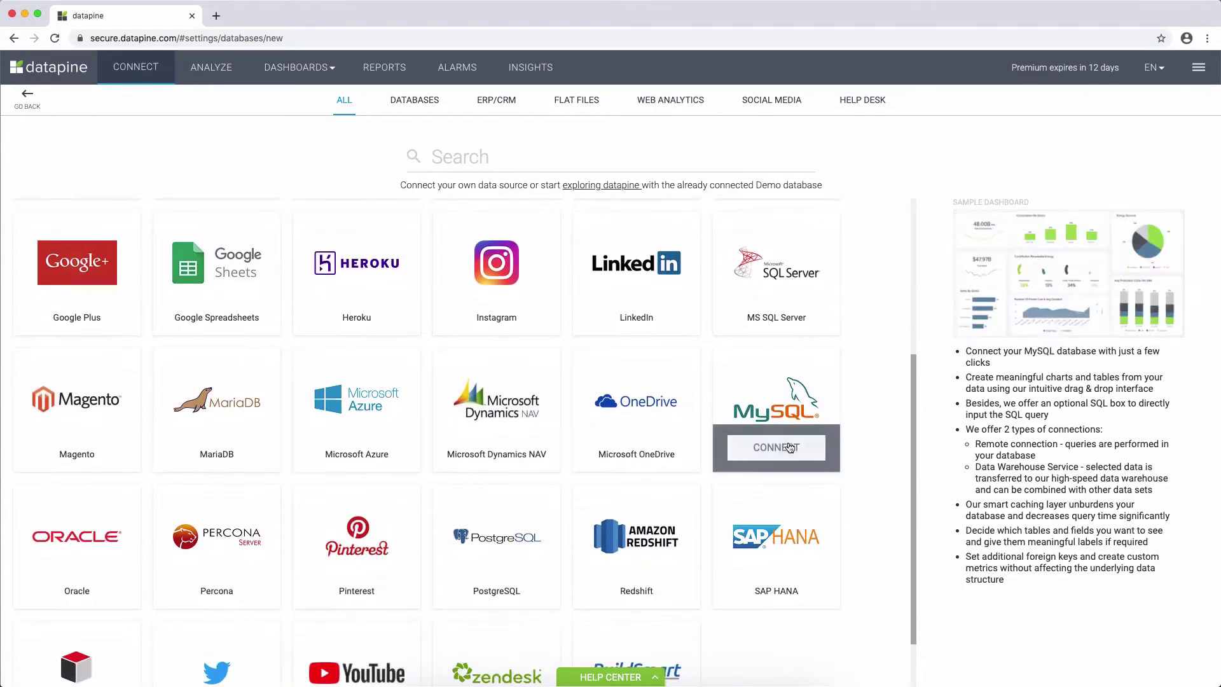
# Start a MySQL connection with internal name 'sales data', database 'sales' and host test.datapine.com
pyautogui.click(783, 444)
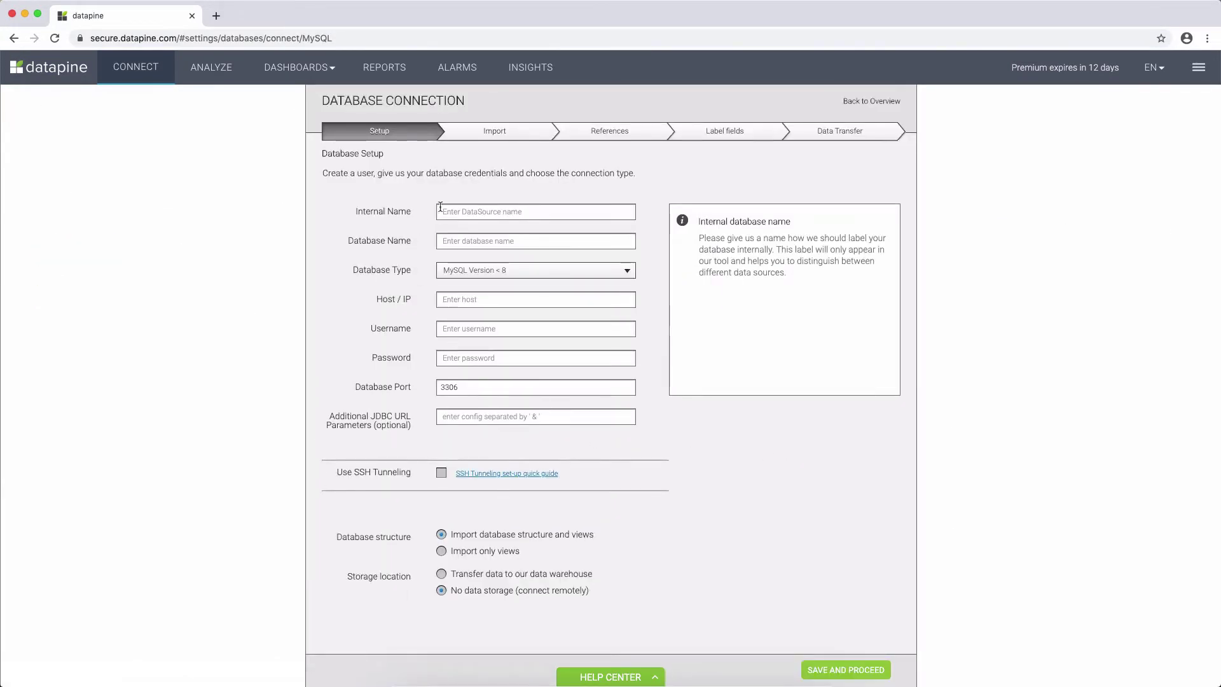
pyautogui.click(466, 212)
pyautogui.write('sales da')
pyautogui.write('ta')
pyautogui.write('sales')
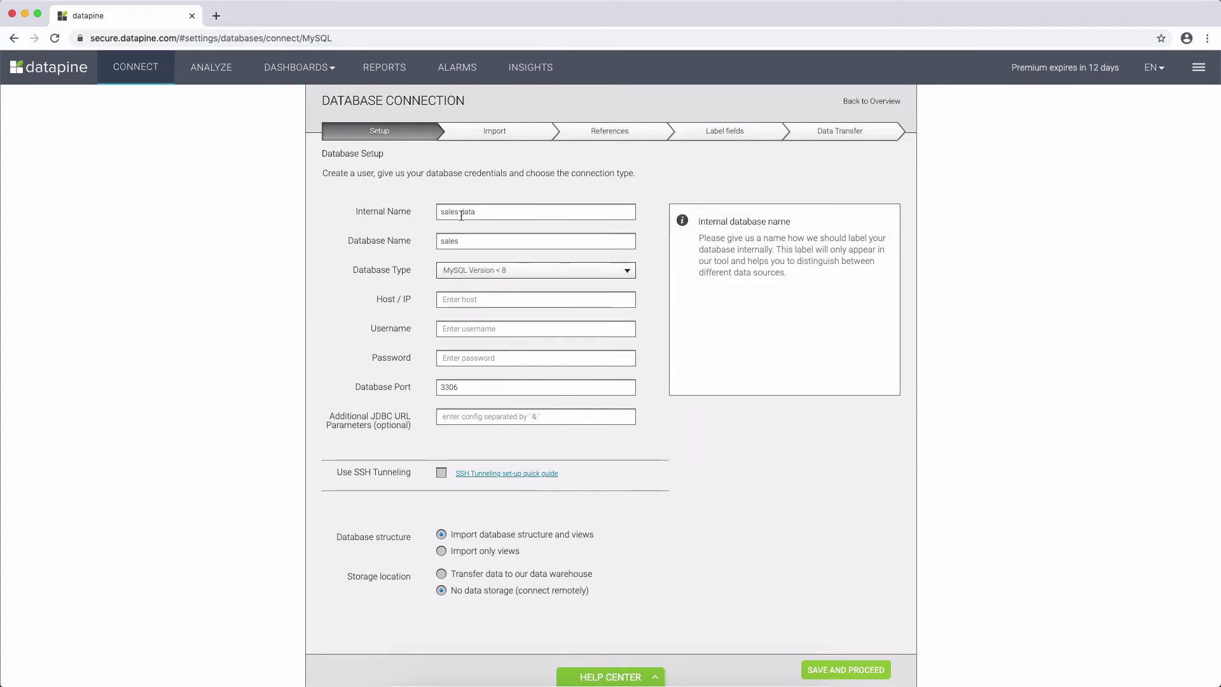
pyautogui.click(453, 296)
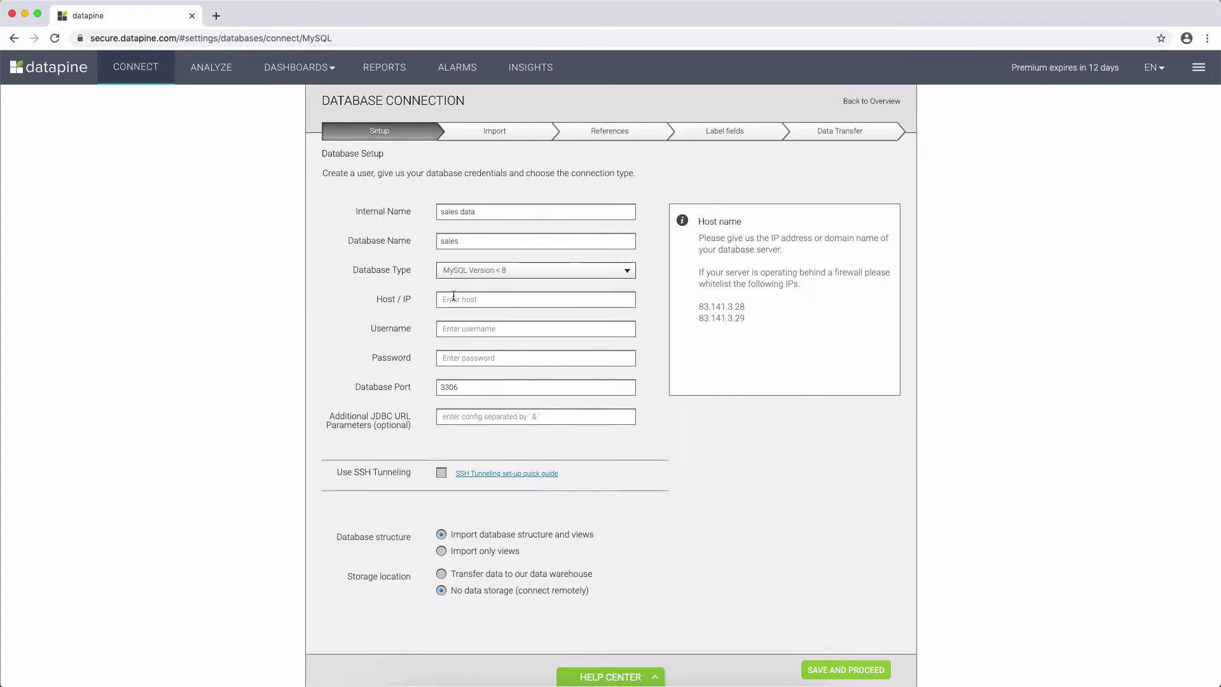
pyautogui.write('test.datapine.com')
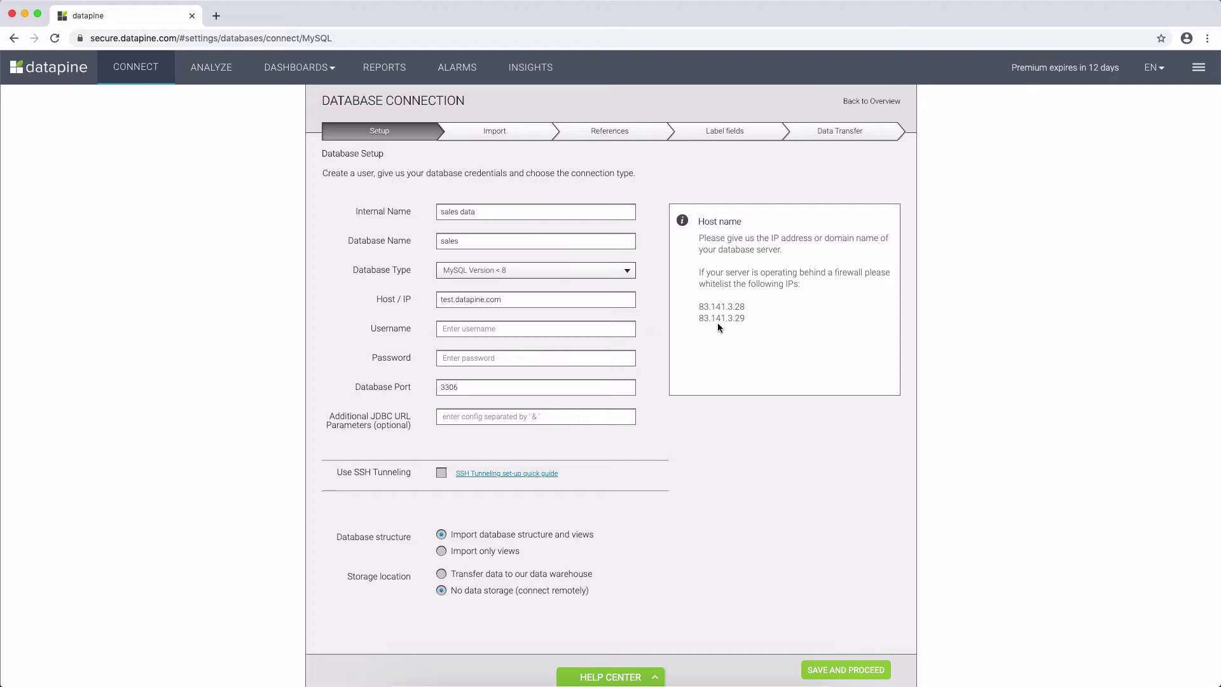
# Enter the database username and password for the connection
pyautogui.click(561, 325)
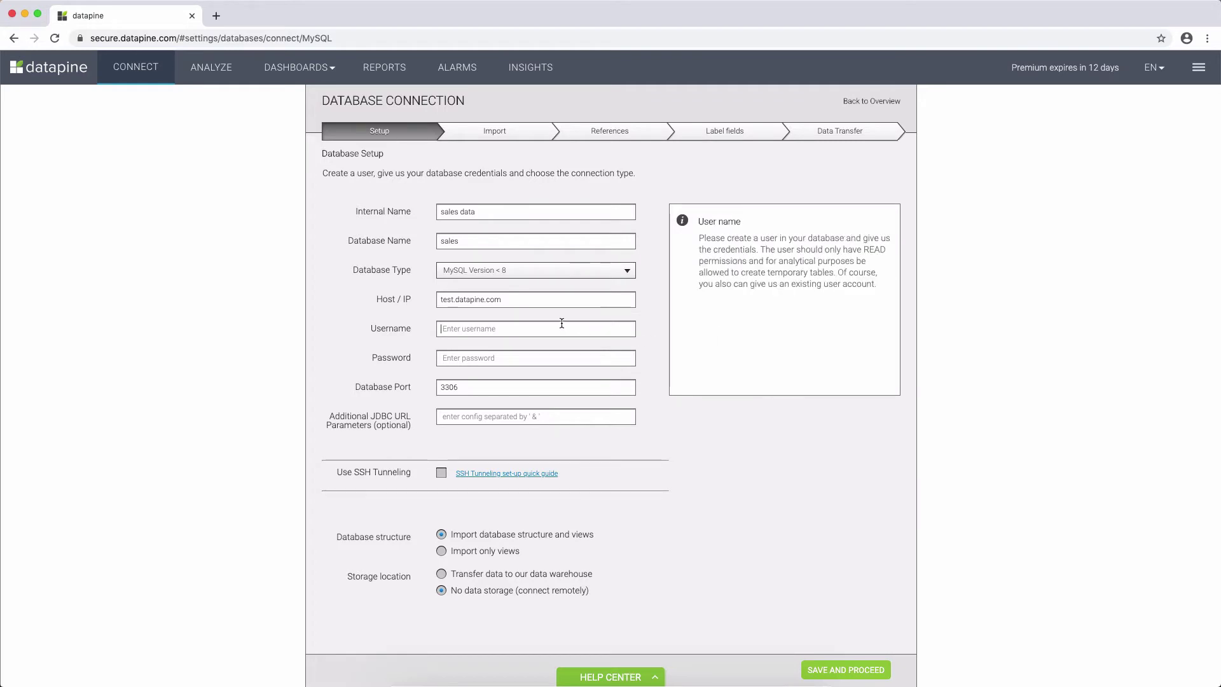
pyautogui.write('viewer')
pyautogui.click(497, 359)
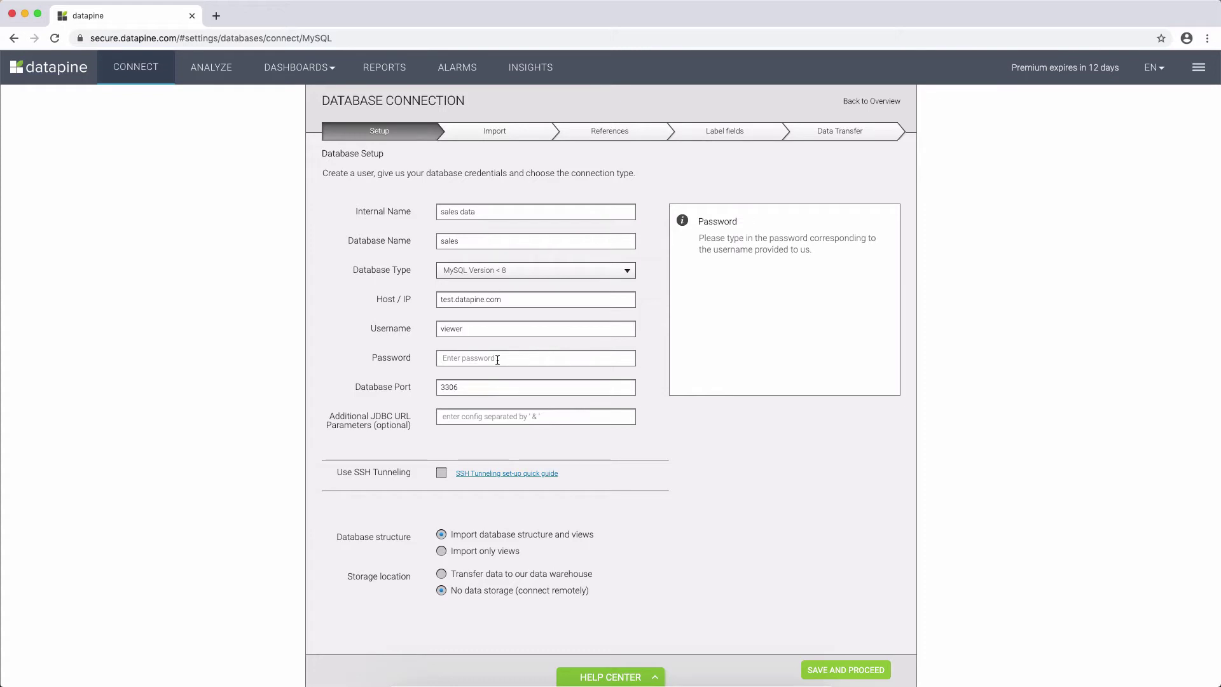
pyautogui.write('v')
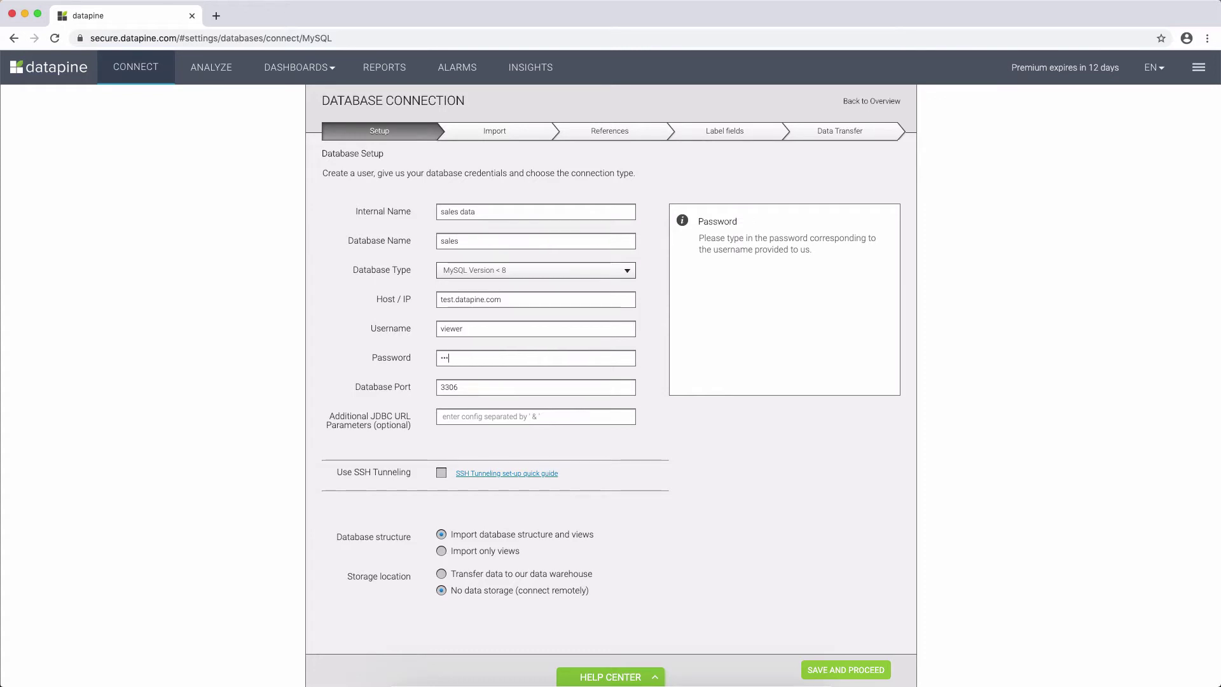
pyautogui.write('•••••••••')
# Read the help for the 'Import database structure and views' option
pyautogui.click(482, 538)
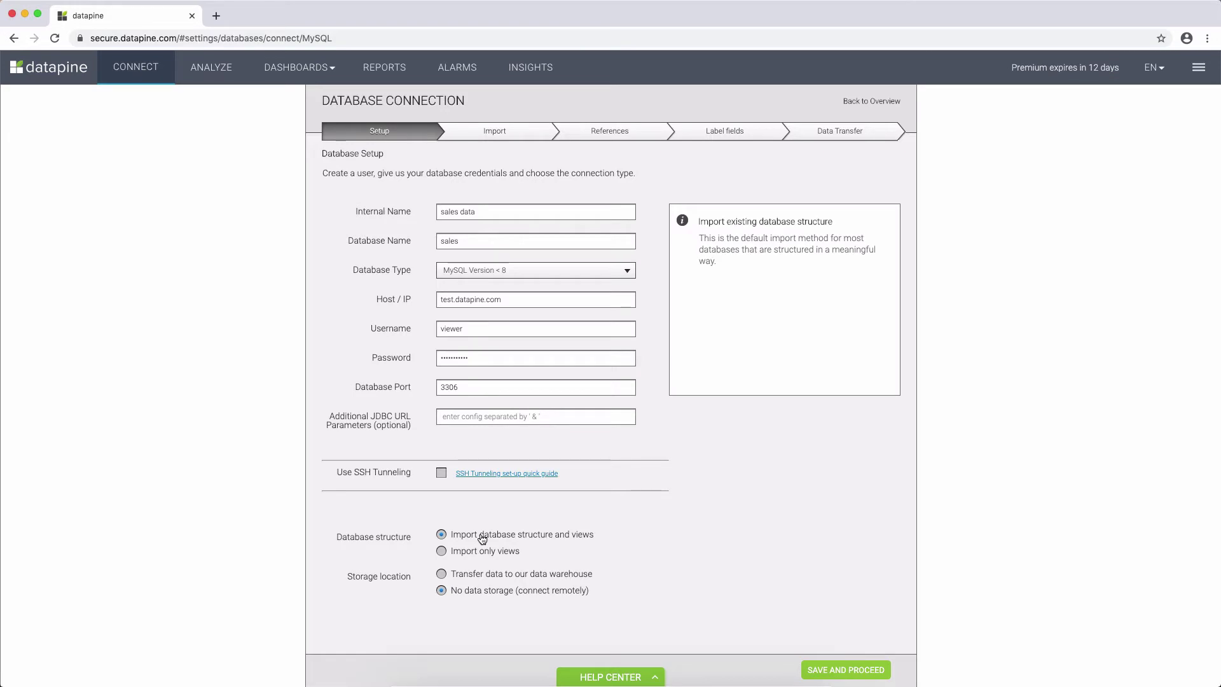
# Keep structure-and-views import and set storage to 'Transfer data to our data warehouse'
pyautogui.click(442, 551)
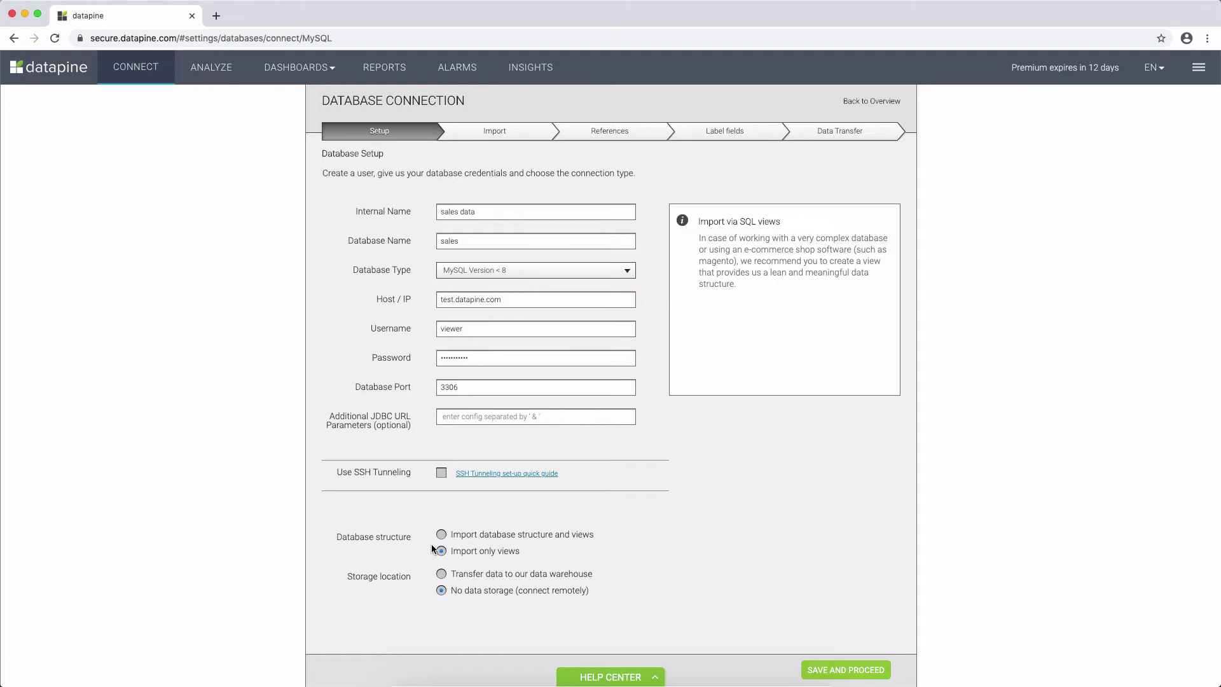
pyautogui.click(440, 537)
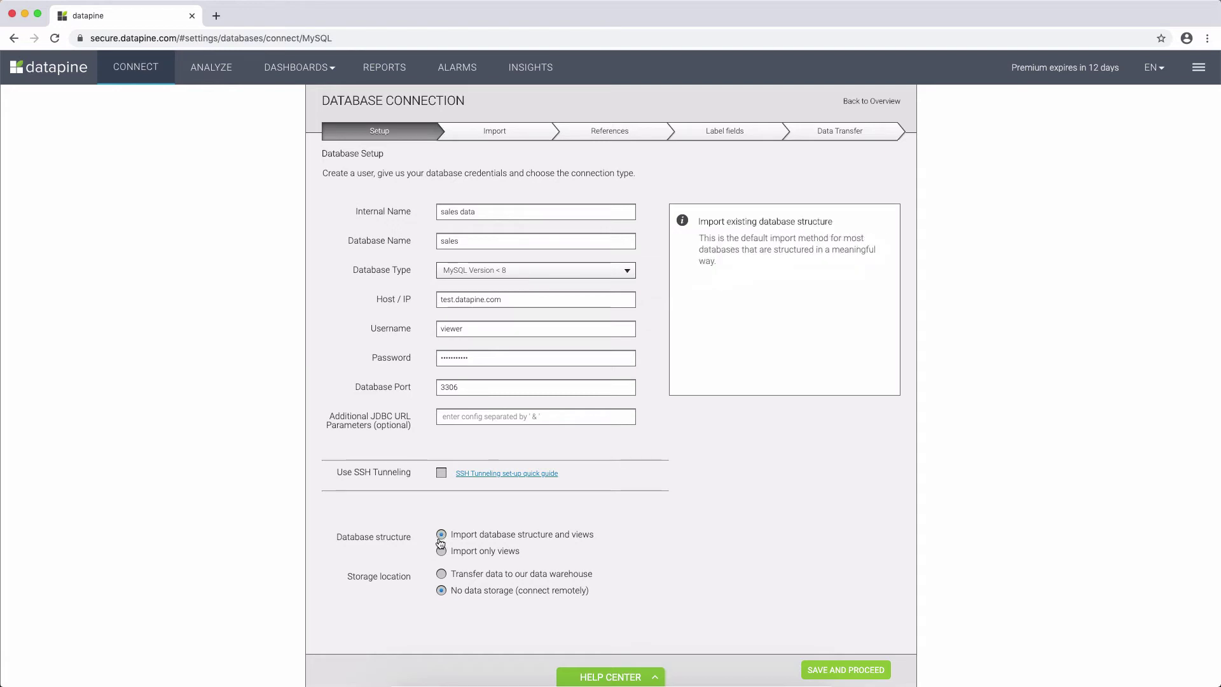
pyautogui.click(441, 574)
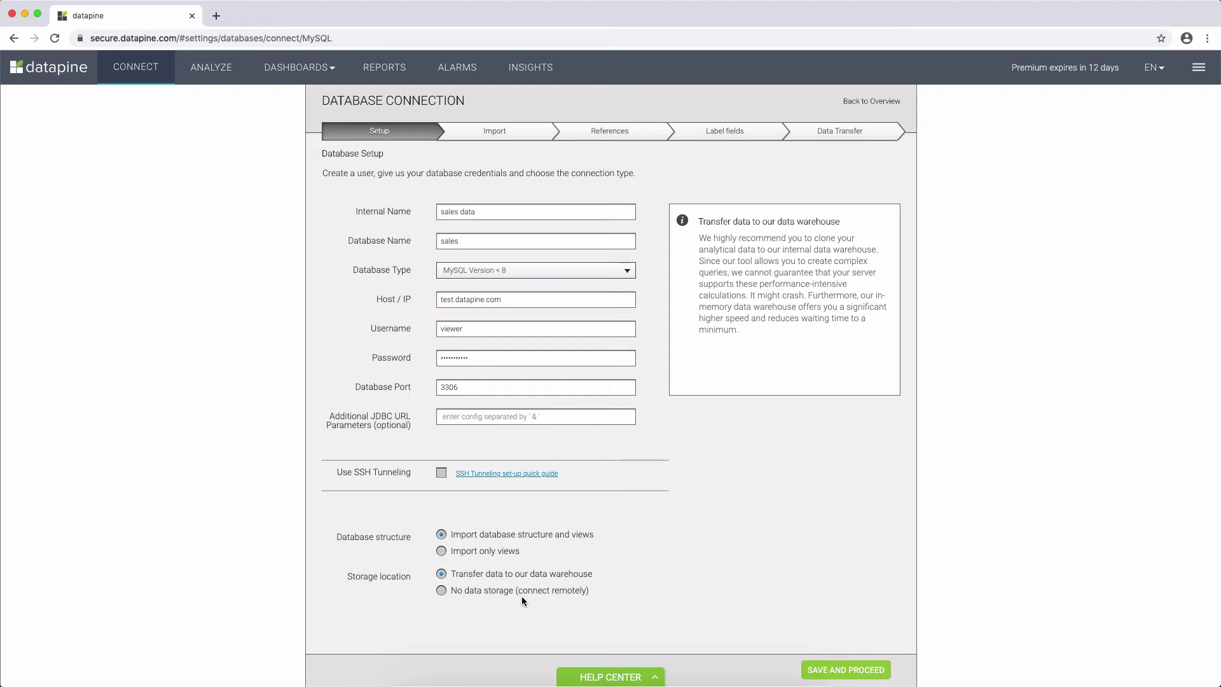
# Switch to 'No data storage (connect remotely)' and save, reaching the 16-table Import step
pyautogui.click(495, 592)
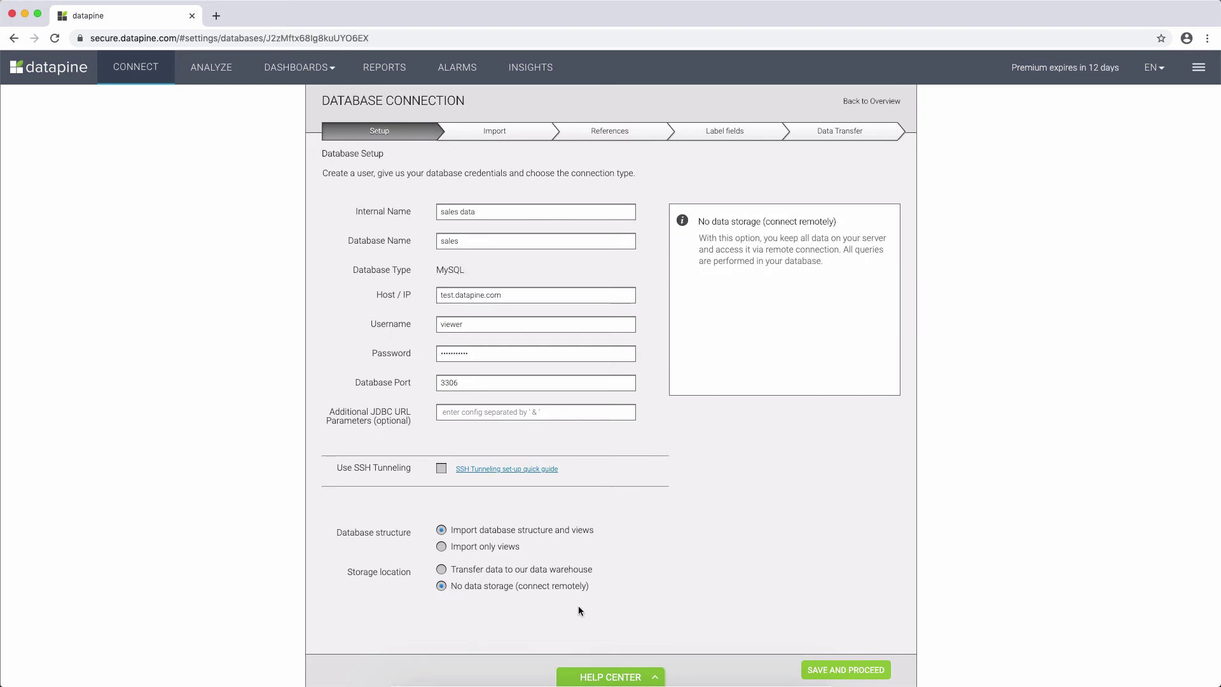
pyautogui.click(846, 670)
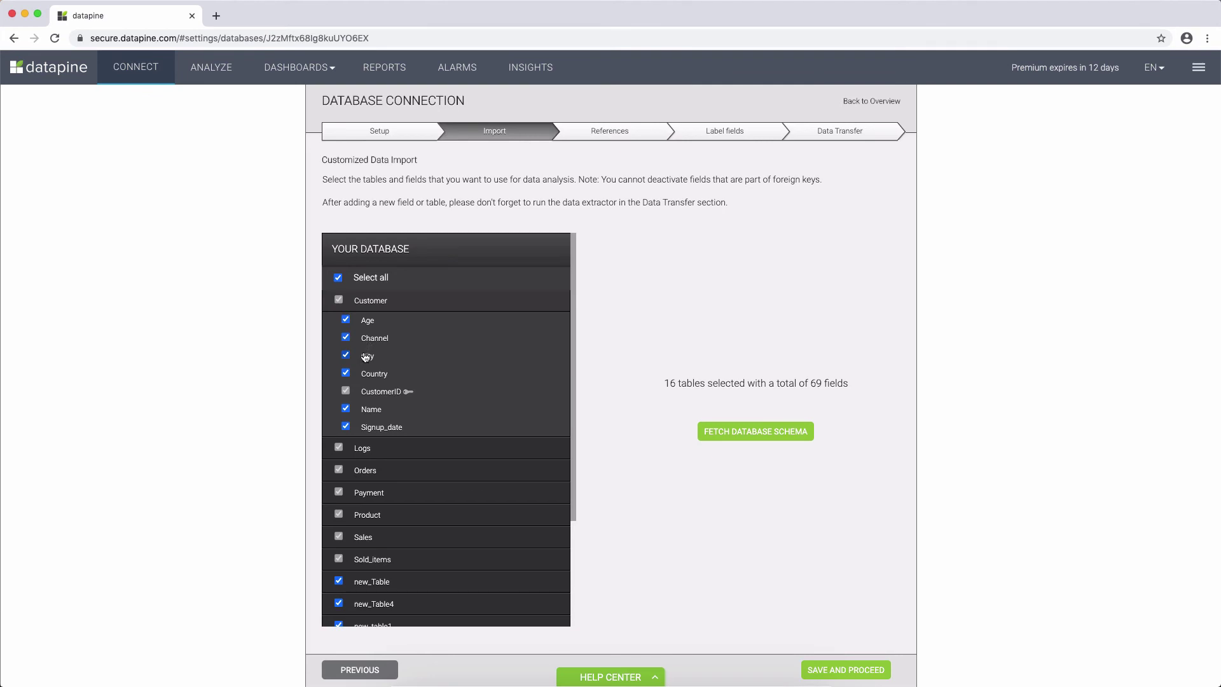
pyautogui.click(346, 320)
pyautogui.click(346, 336)
pyautogui.click(339, 280)
# Add a foreign key from Customer CustomerID to Logs CustomerID and continue to labelling
pyautogui.click(846, 671)
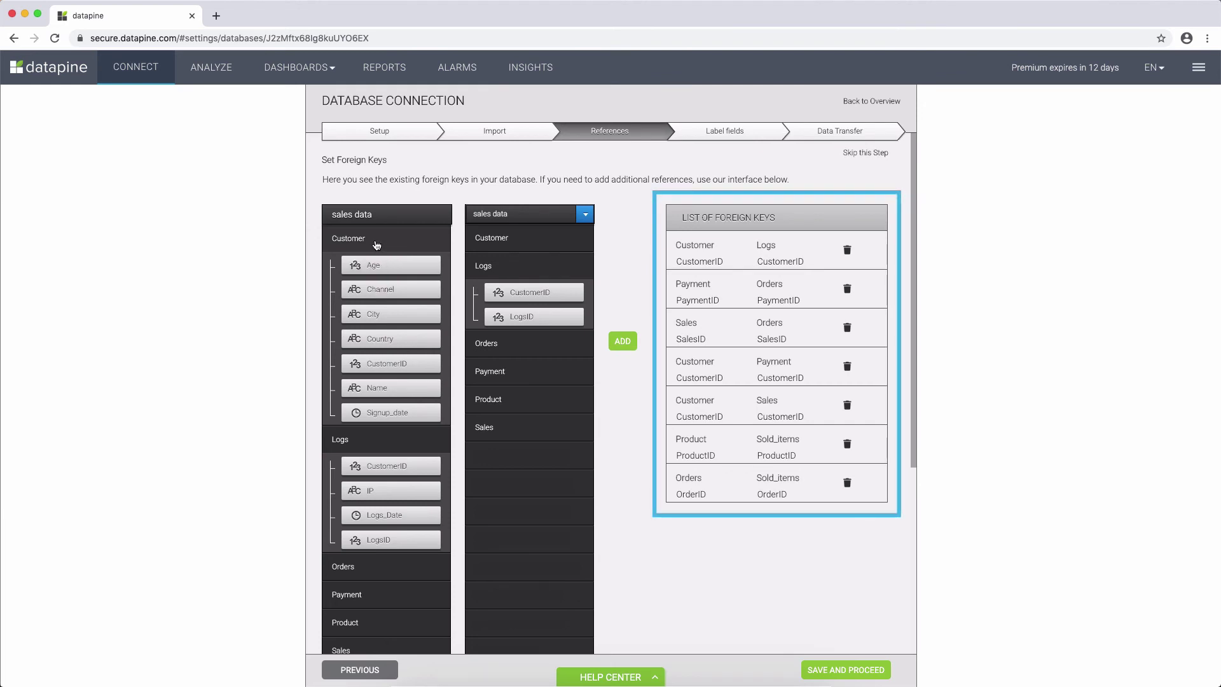
pyautogui.click(375, 318)
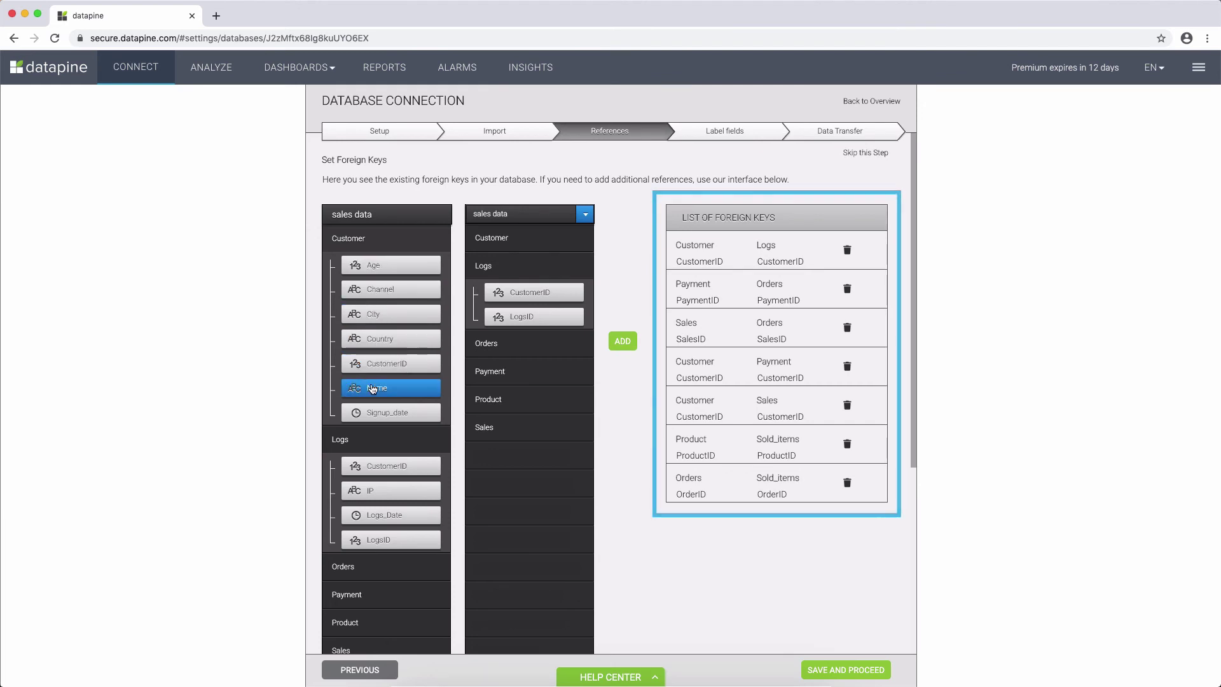
pyautogui.click(373, 467)
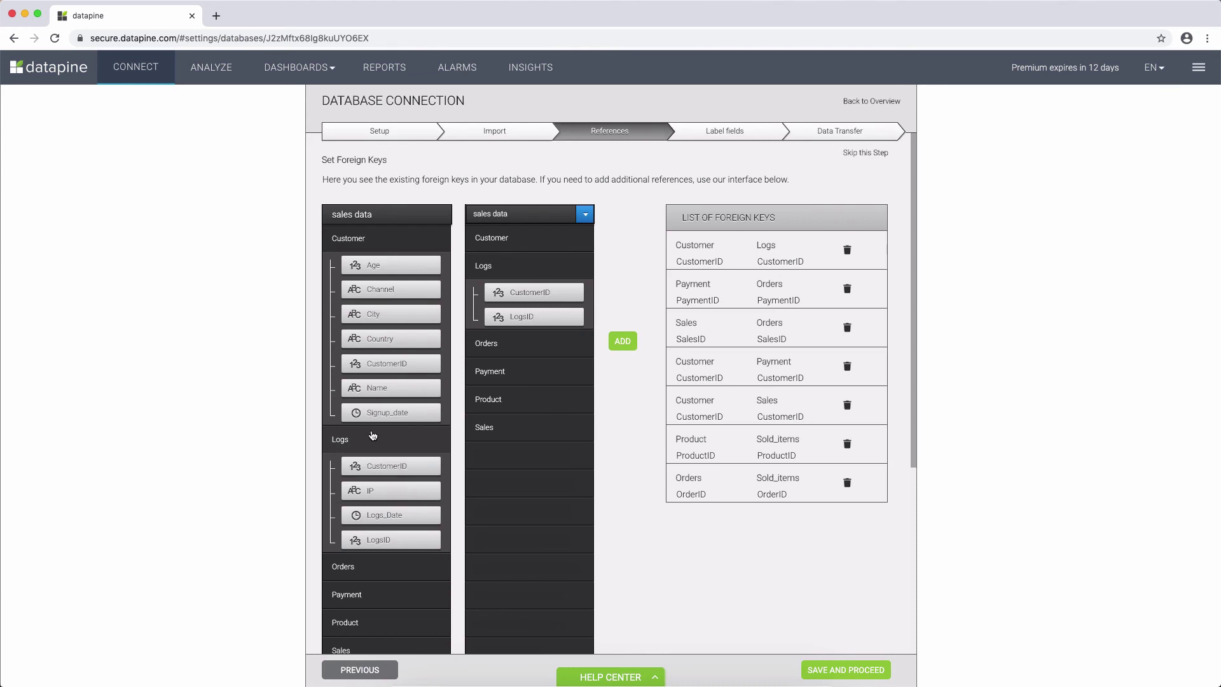
pyautogui.click(373, 364)
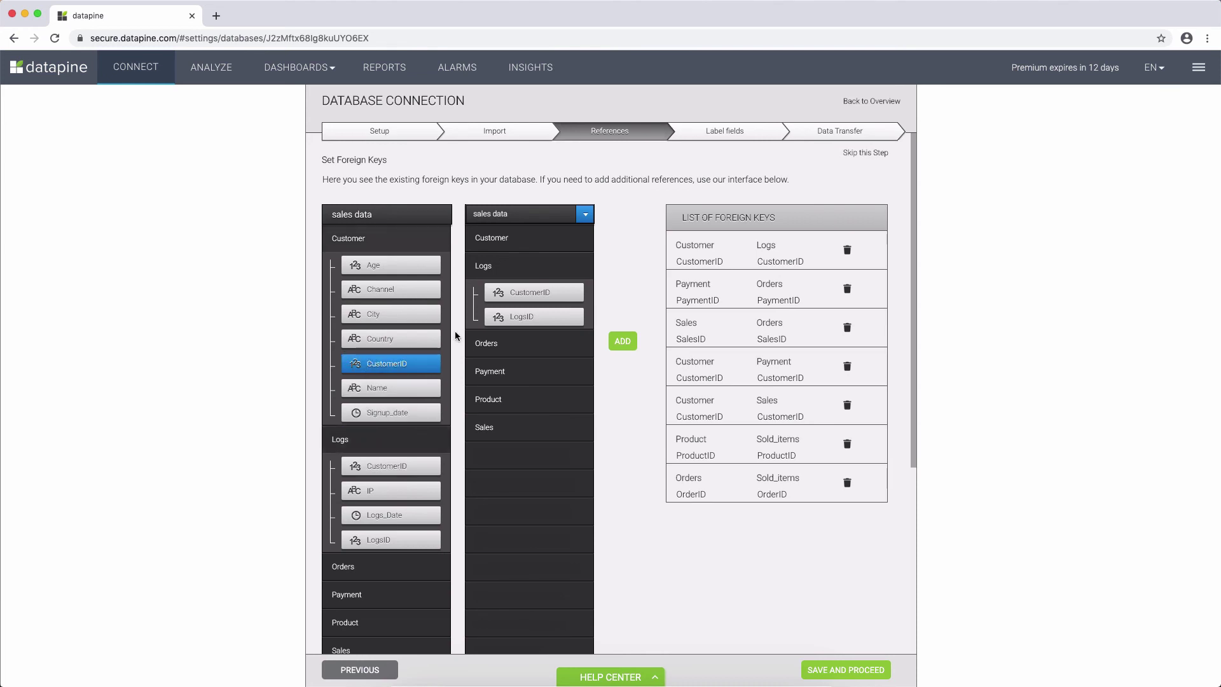
pyautogui.click(542, 297)
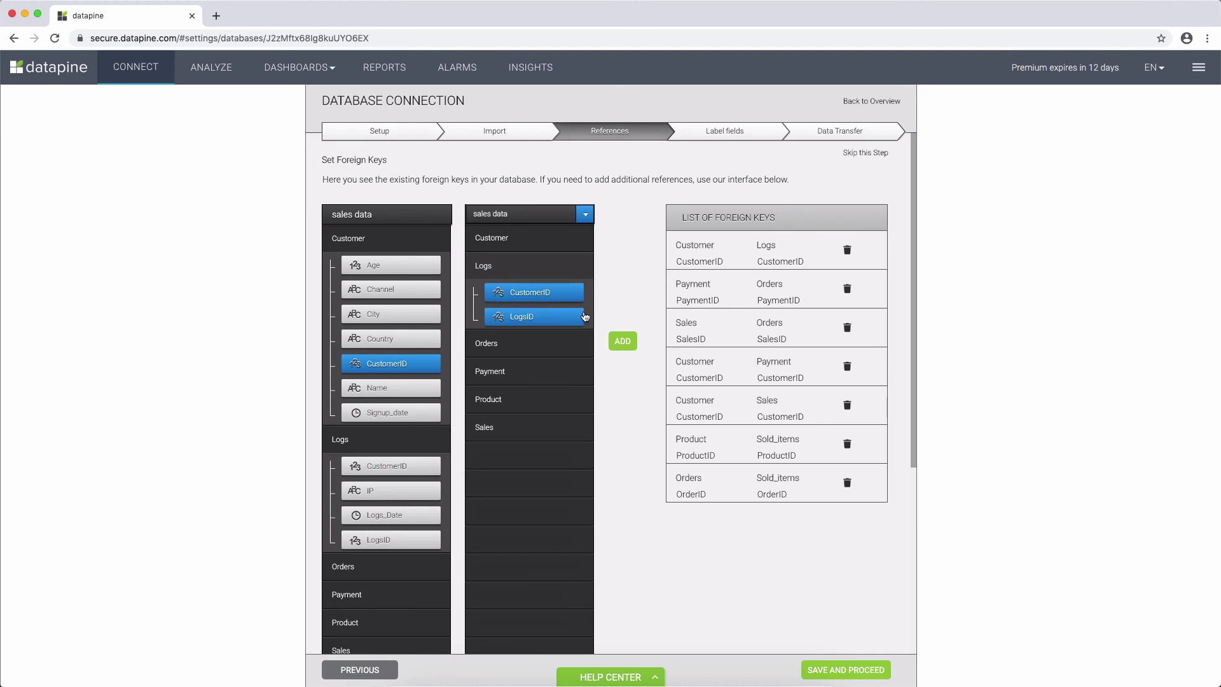
pyautogui.click(621, 343)
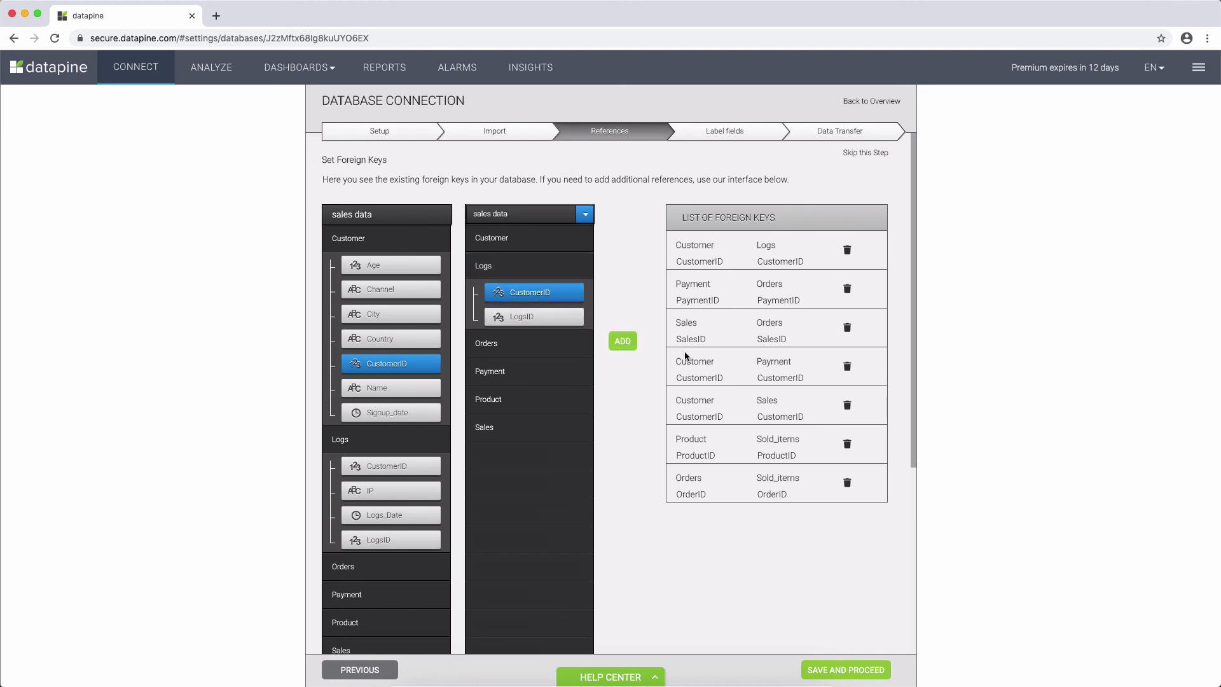
pyautogui.click(842, 672)
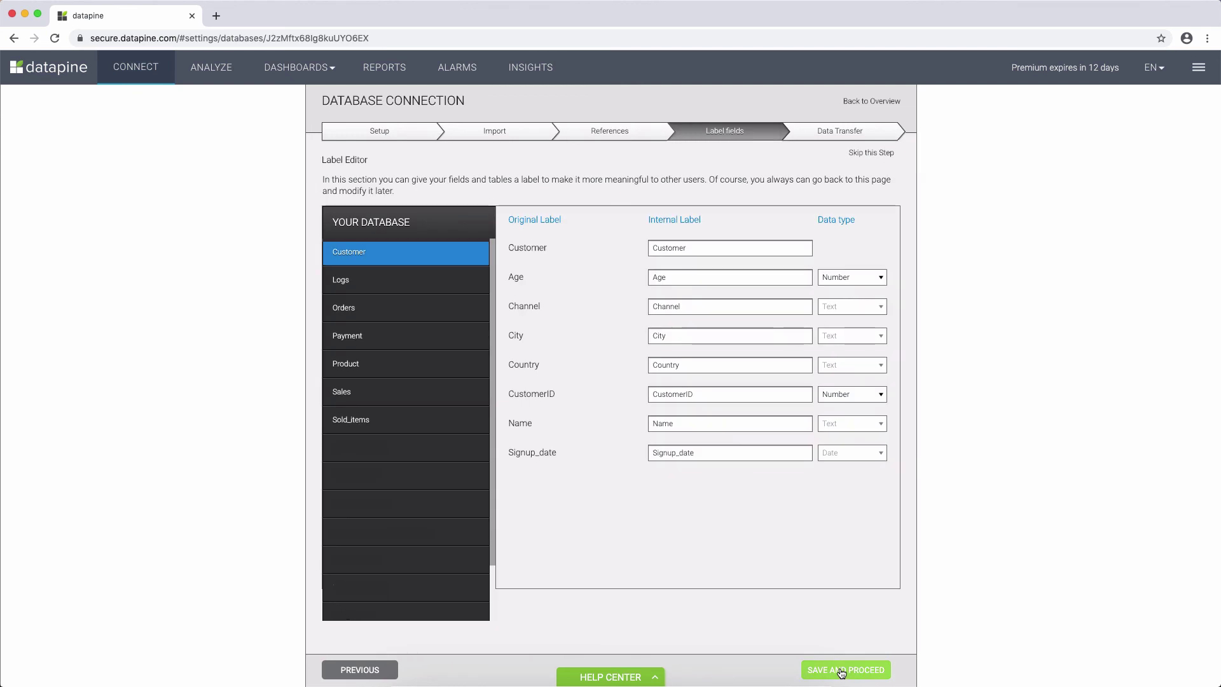
# Check the Logs table's labels, then display the Orders table's field labels
pyautogui.click(426, 280)
pyautogui.doubleClick(660, 247)
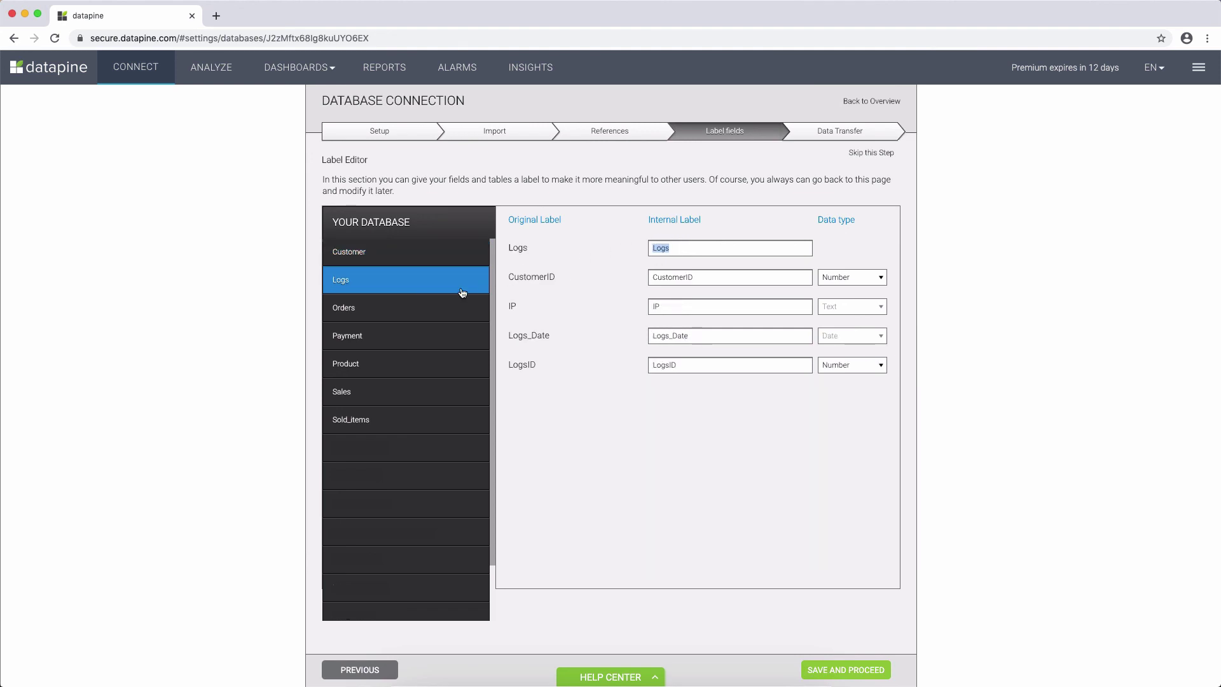
pyautogui.click(422, 308)
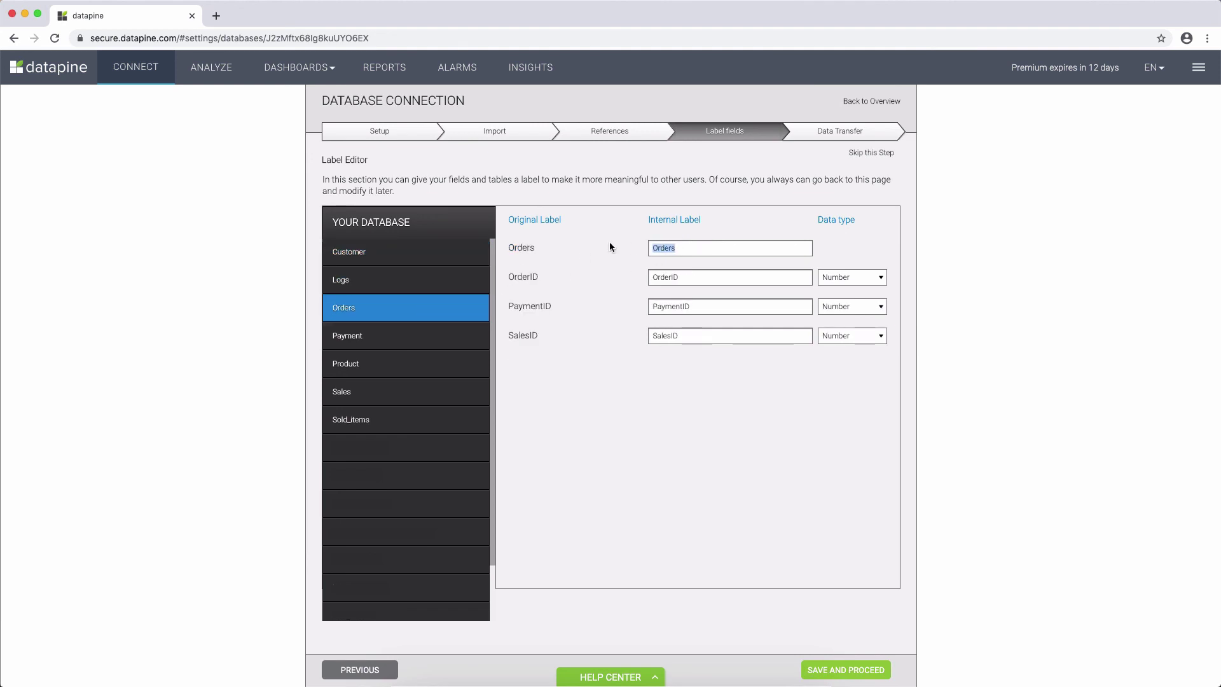
# Save the field labels to finish the wizard with a successful remote connection
pyautogui.click(851, 673)
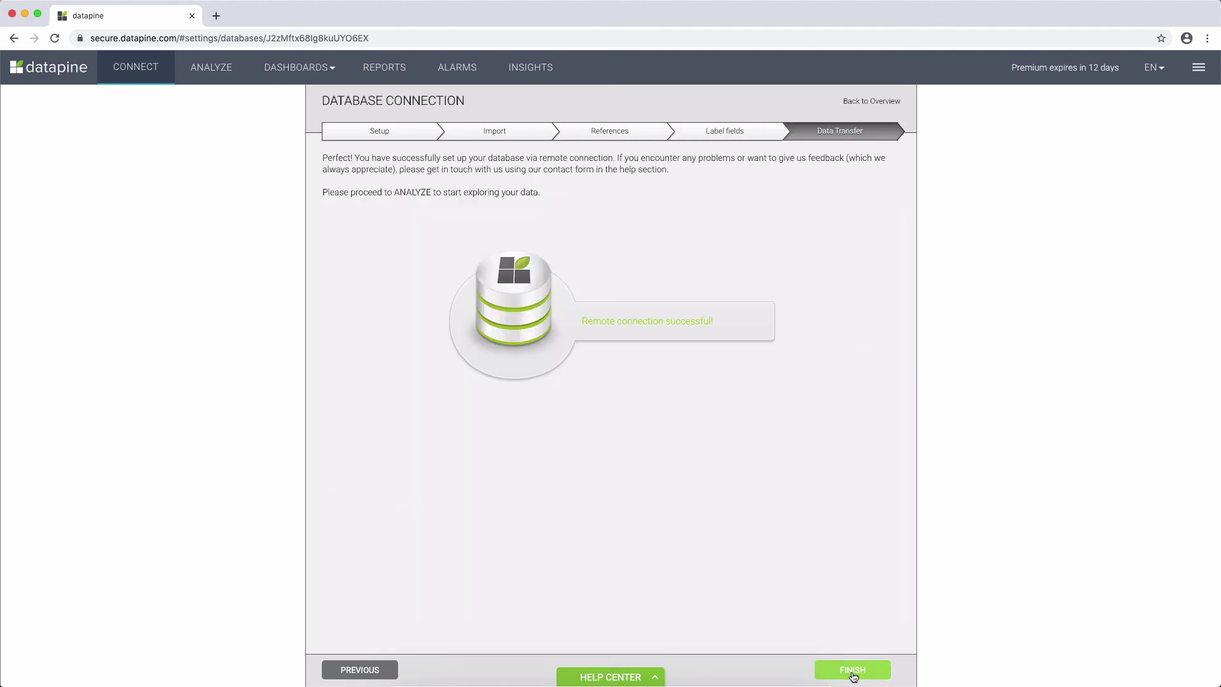